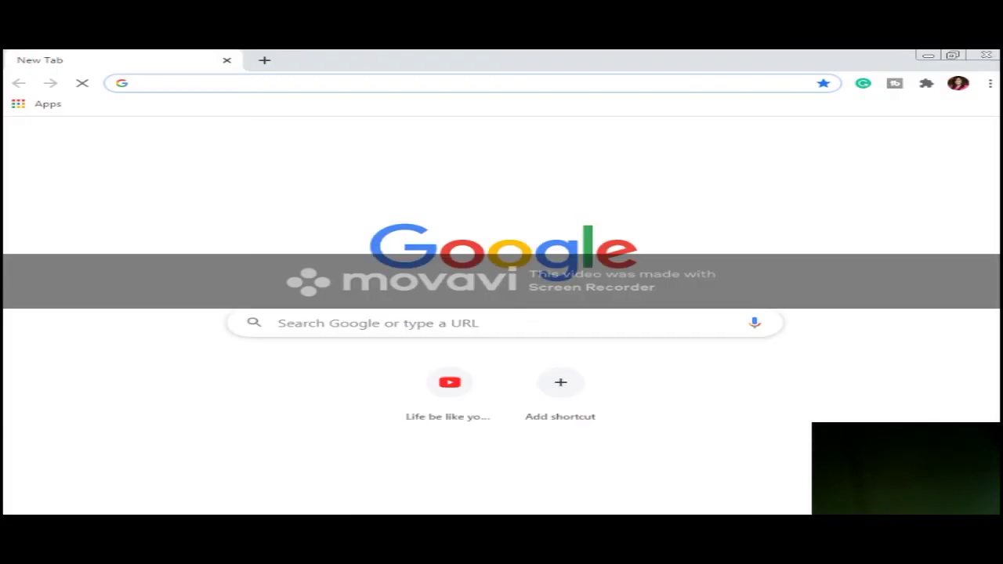
Open the YouTube channel page from its new-tab shortcut and go to the channel's YouTube Studio dashboard
left_click(440, 407)
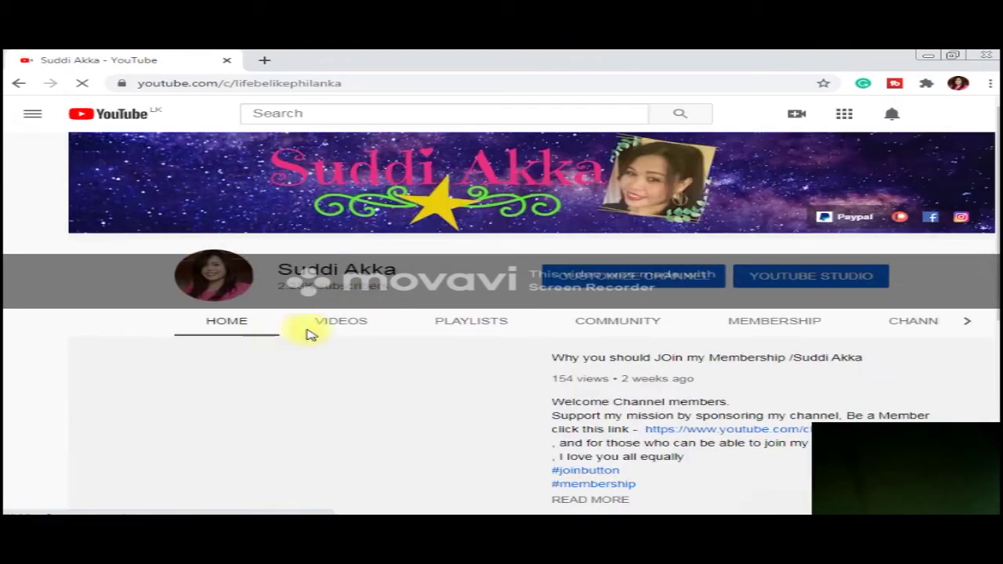
left_click(142, 495)
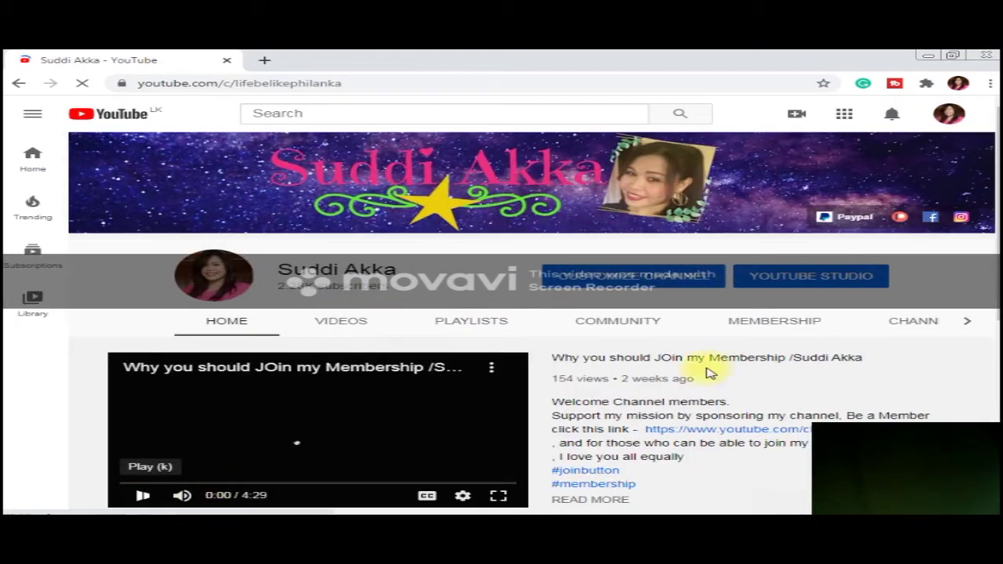
left_click(807, 284)
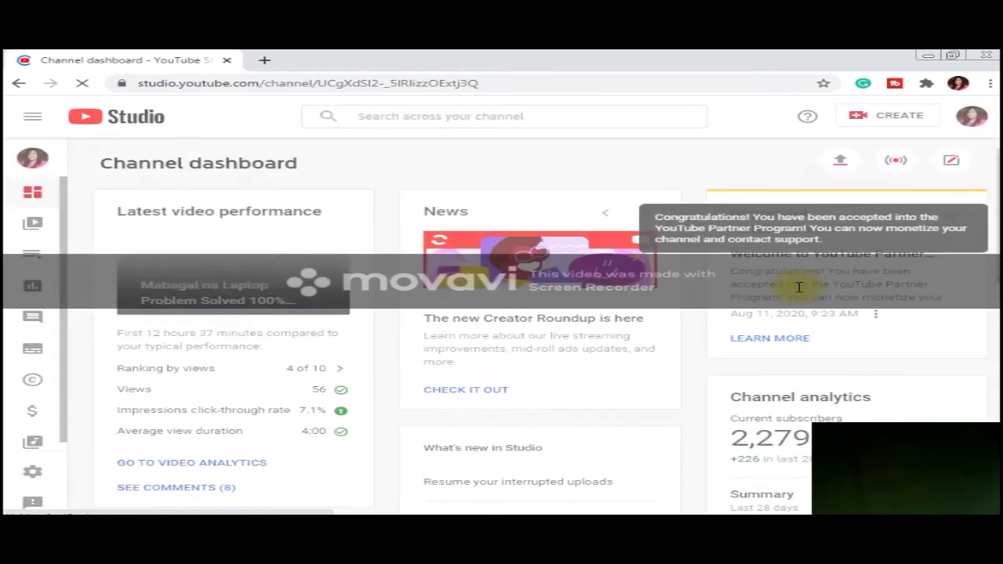
Open the channel's video list, look at the live videos and return to the uploads
left_click(33, 226)
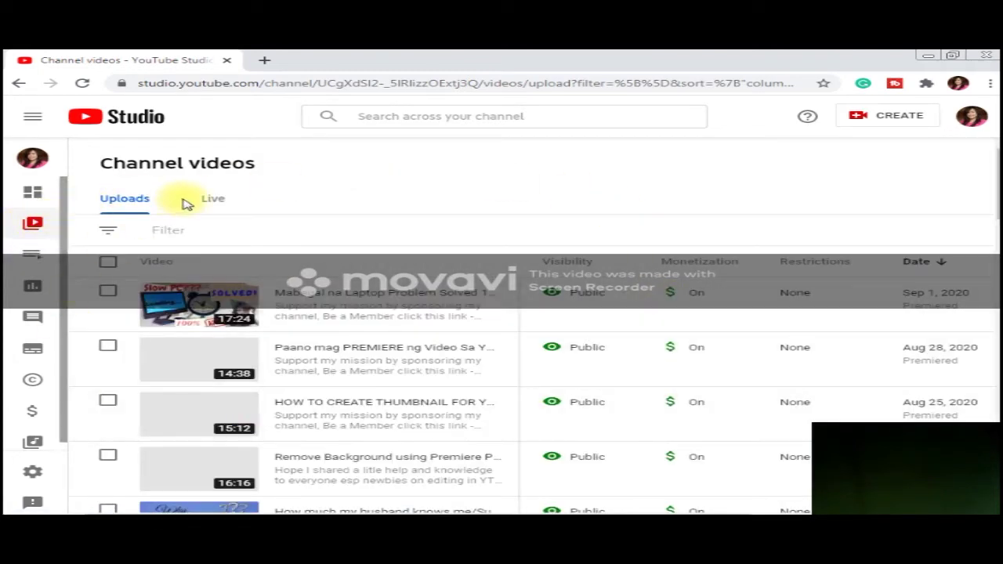
left_click(210, 202)
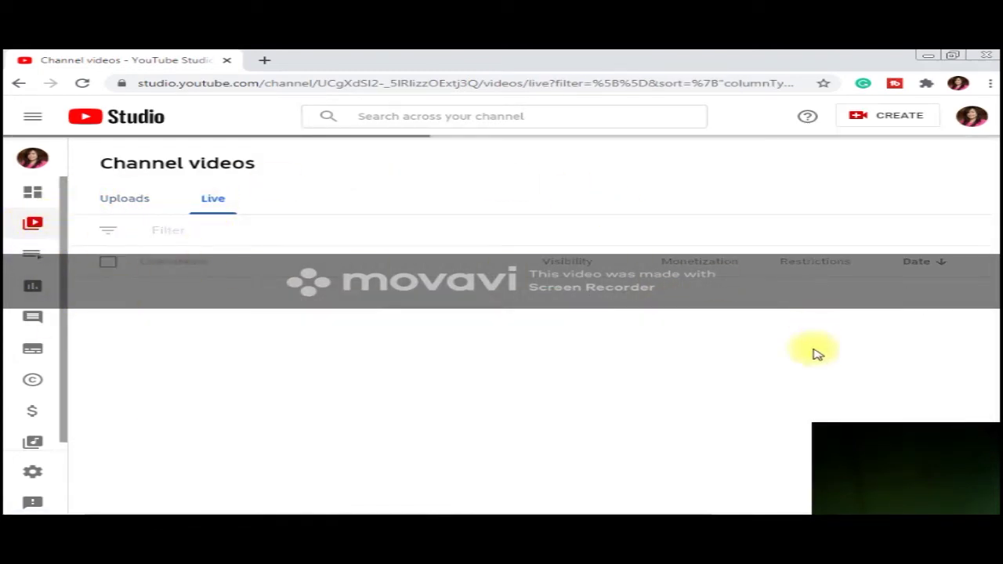
left_click(121, 202)
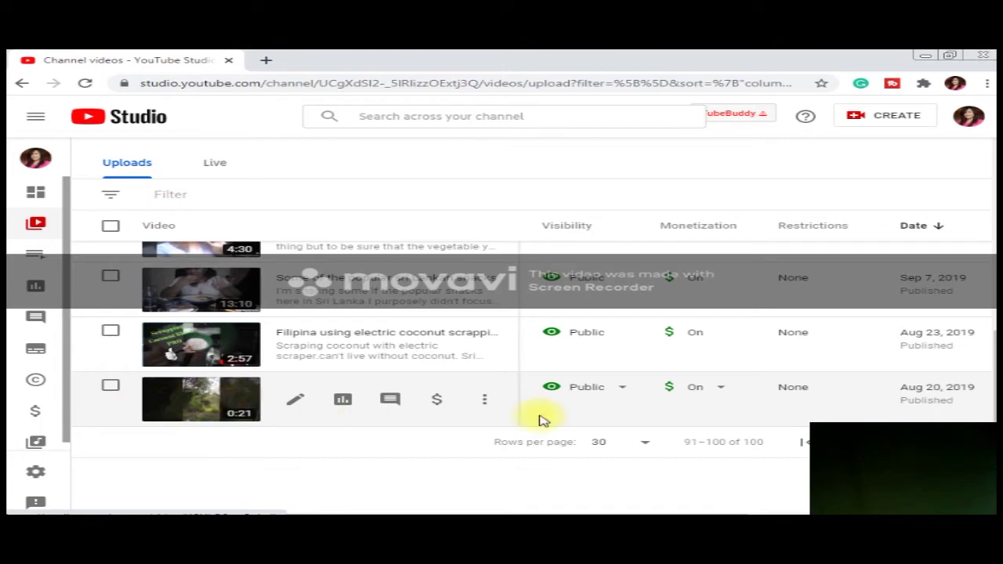
Open the 0:21 upload from Aug 20, 2019, "Wild Elephant of SriLanka", in the video editor and bring up its timeline
left_click(183, 400)
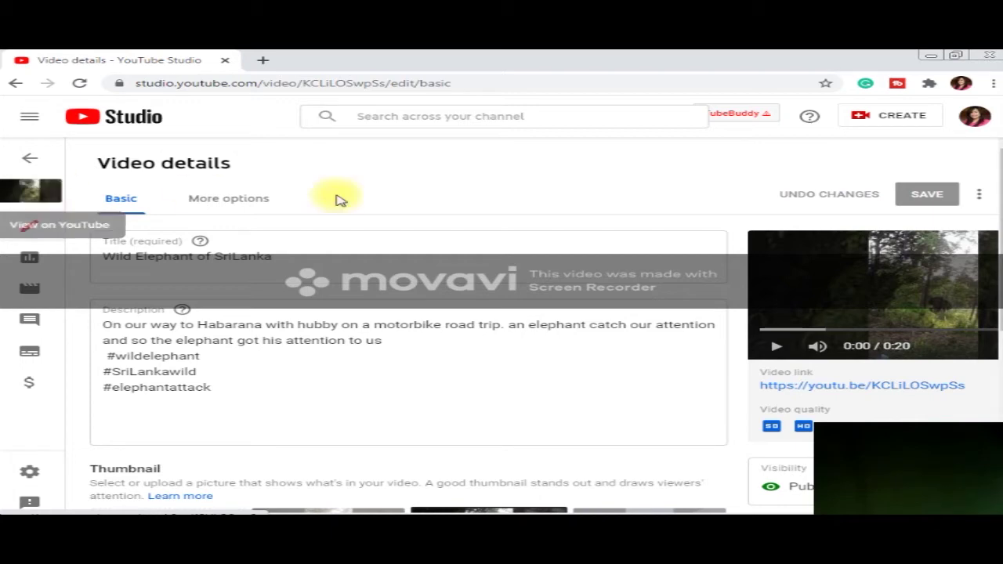
left_click(30, 292)
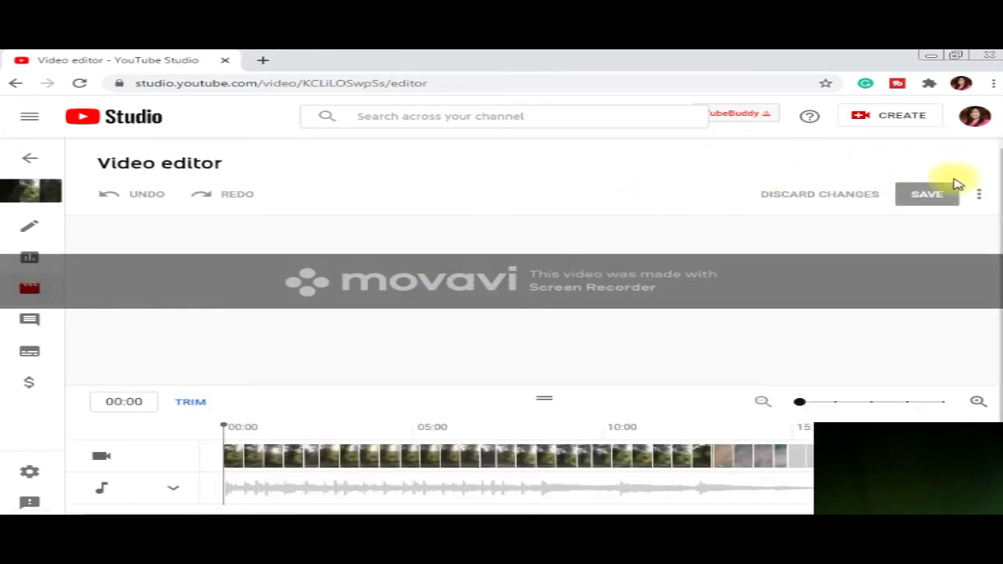
scroll(176, 419, "down", 2)
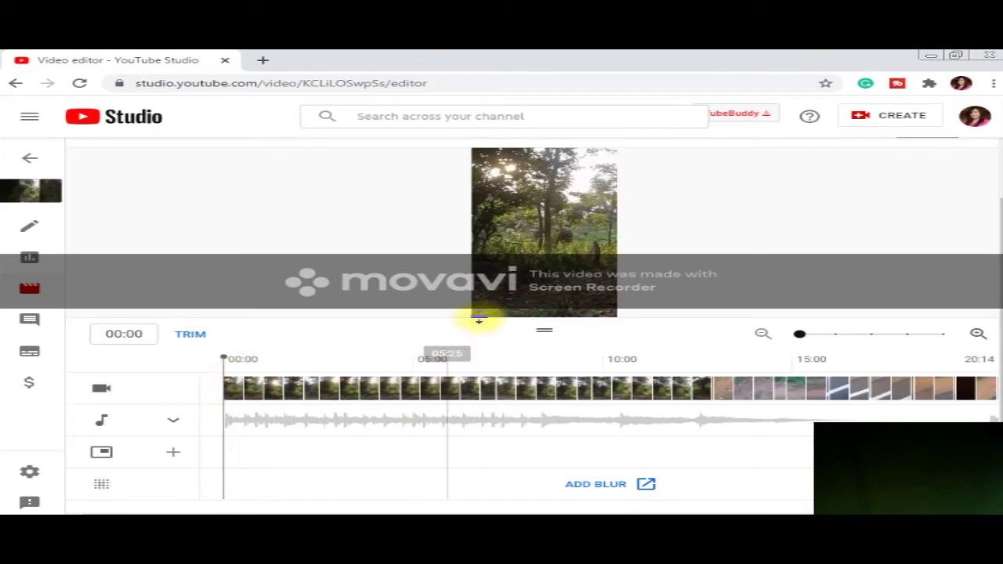
Play the clip from its beginning for a moment, pause it and try moving the playhead
mouse_move(535, 313)
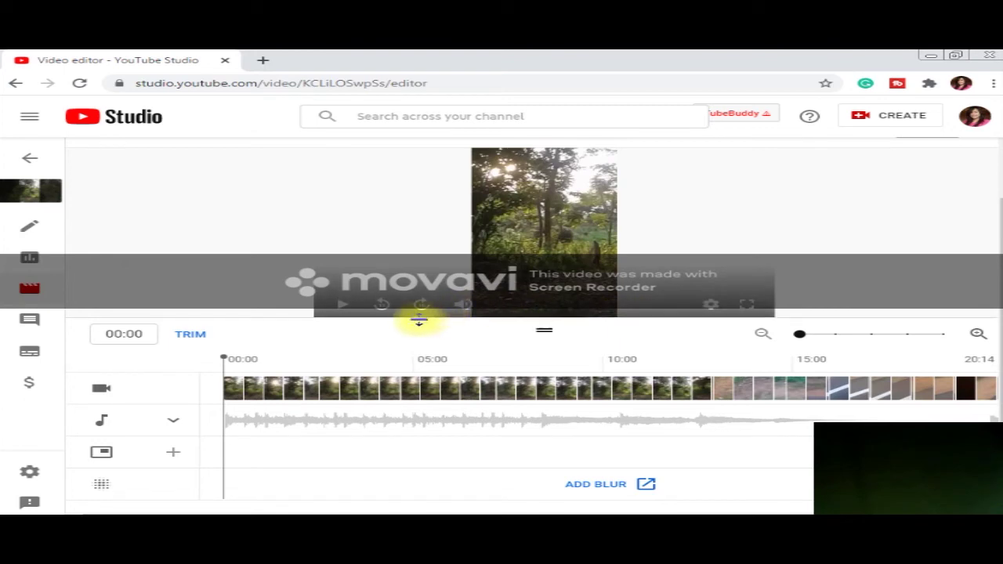
left_click_drag(224, 358, 200, 370)
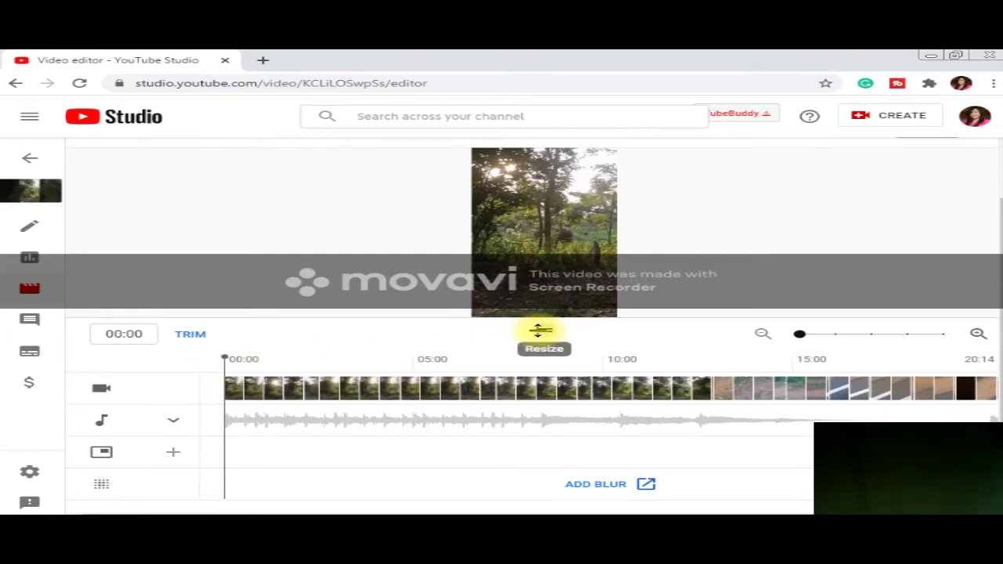
mouse_move(366, 308)
left_click(343, 306)
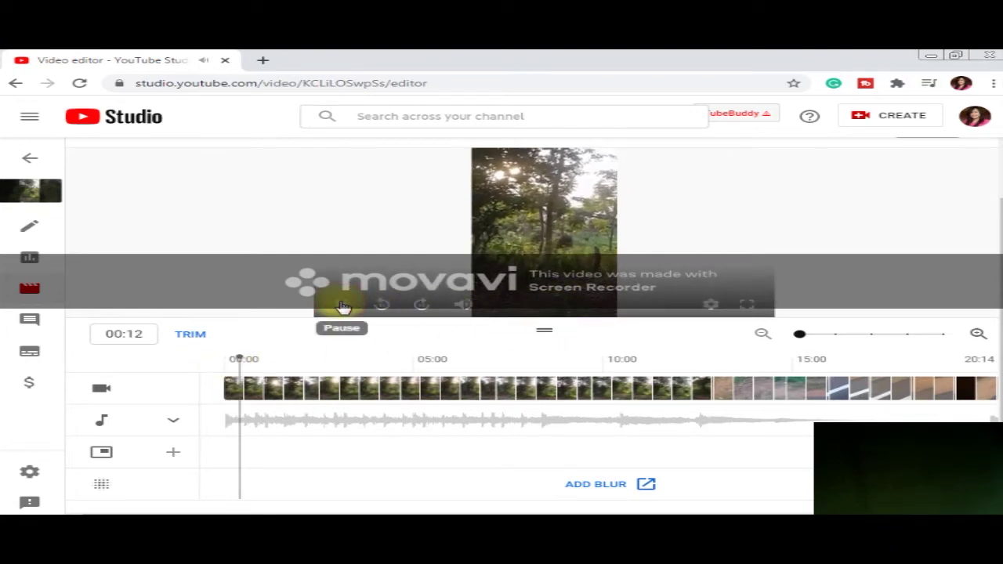
left_click(344, 305)
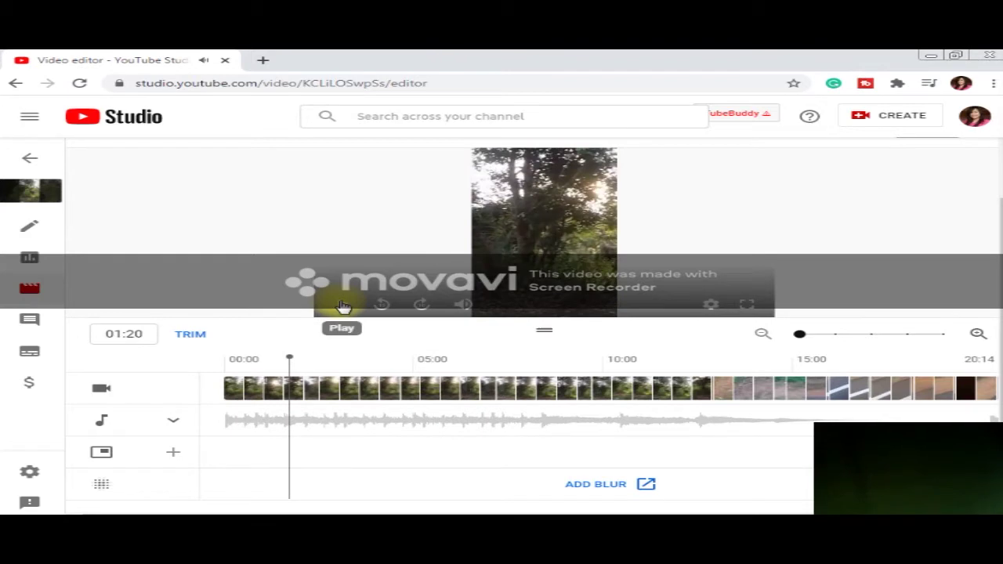
left_click_drag(289, 359, 302, 363)
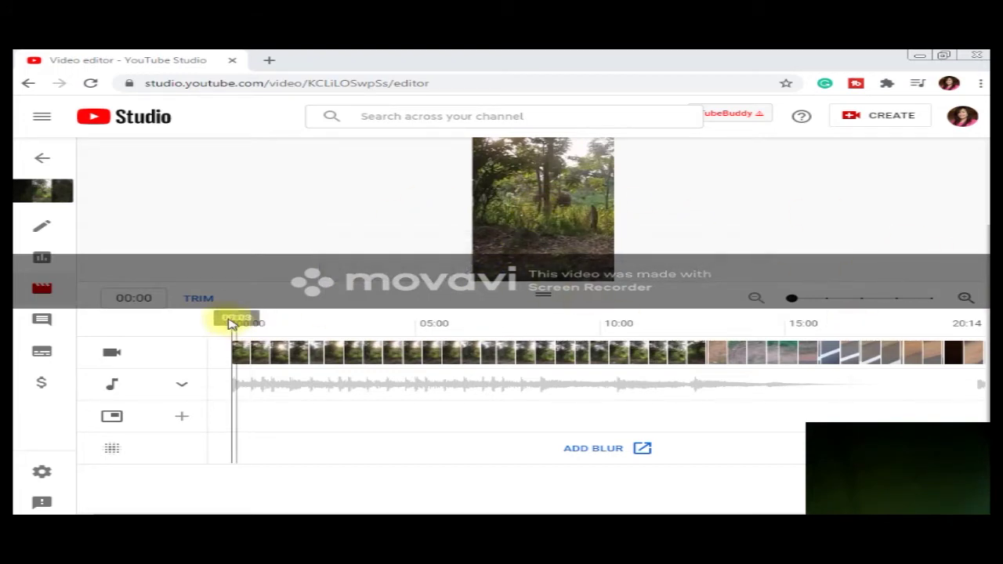
Place the playhead at 02:14, start trimming and split the video there
left_click_drag(234, 322, 324, 341)
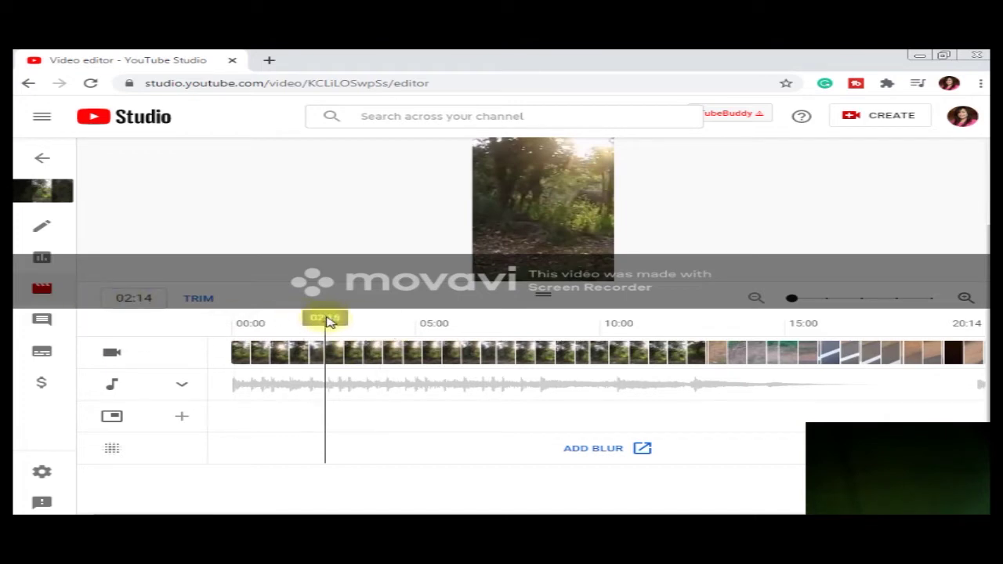
left_click(232, 322)
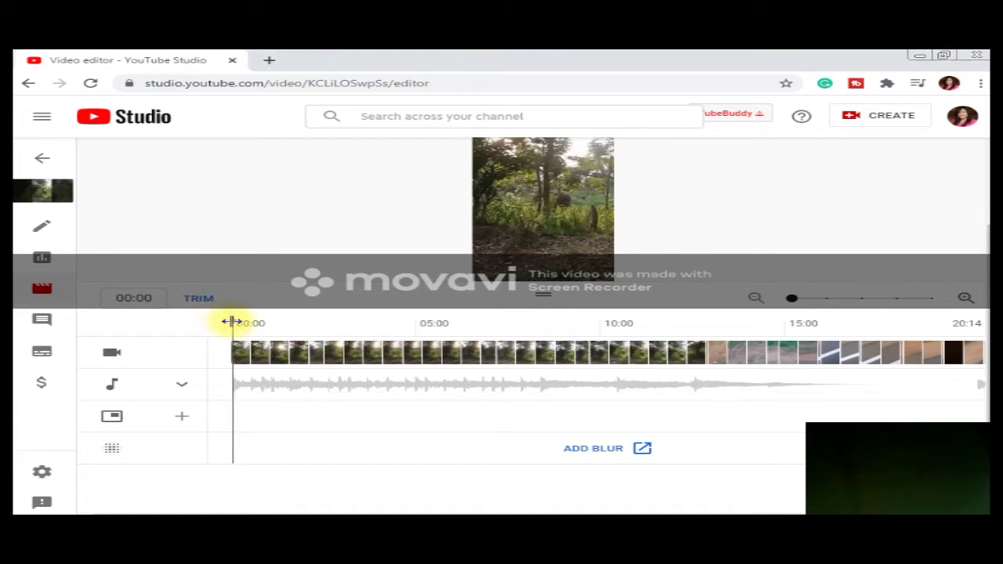
left_click_drag(232, 323, 325, 338)
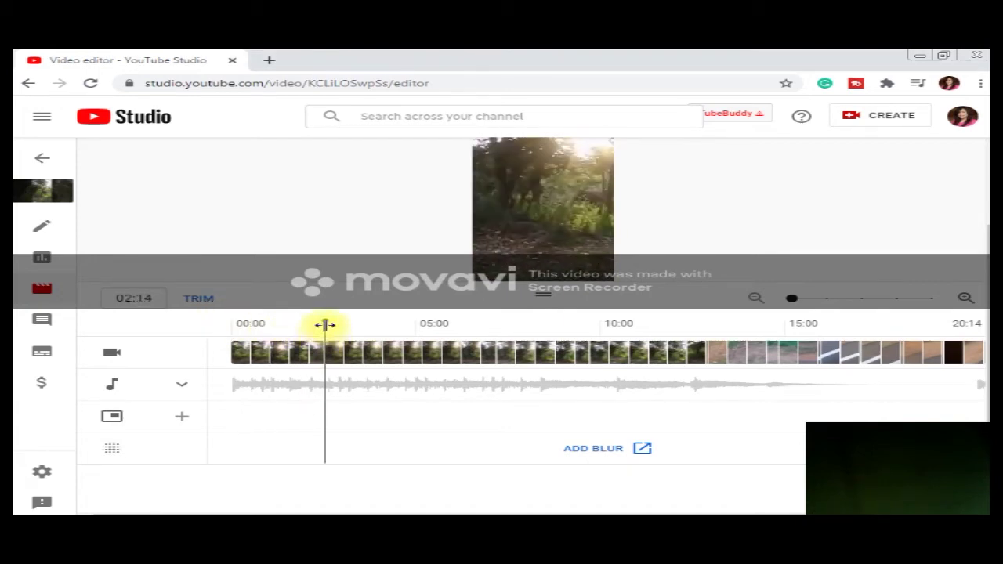
left_click(197, 299)
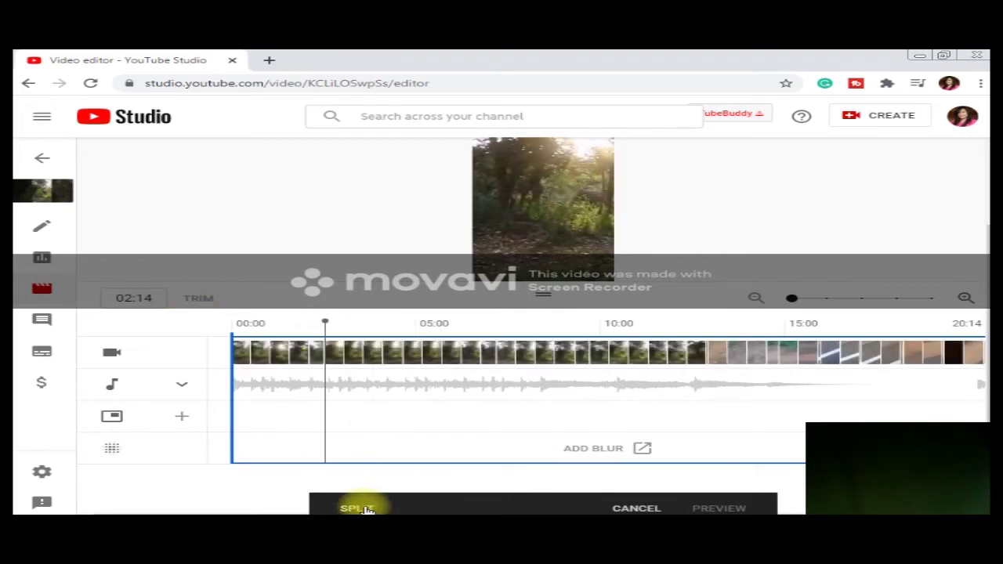
left_click(357, 508)
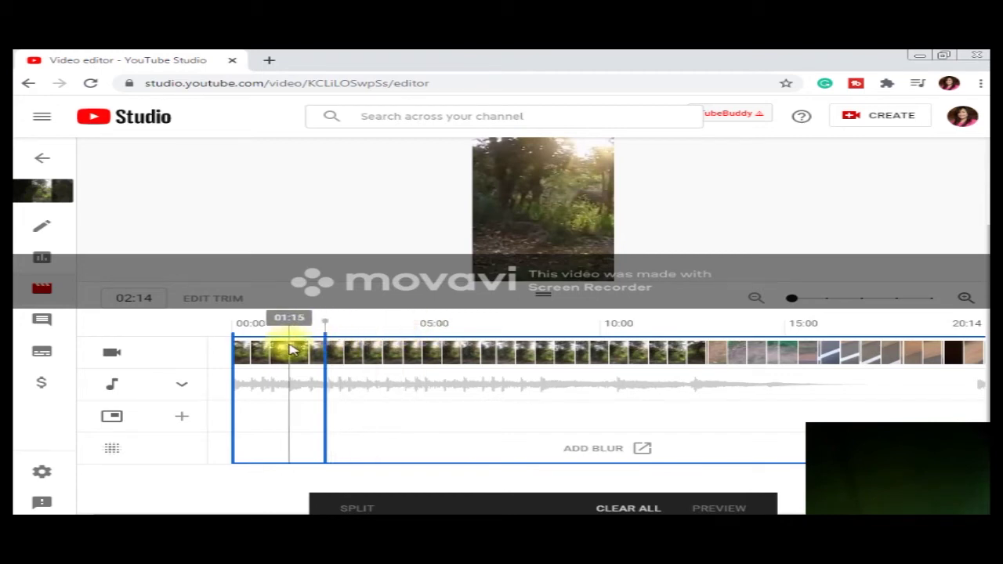
Split the video again at 03:01 and cut out the section between 02:14 and 03:01
left_click_drag(232, 336, 219, 355)
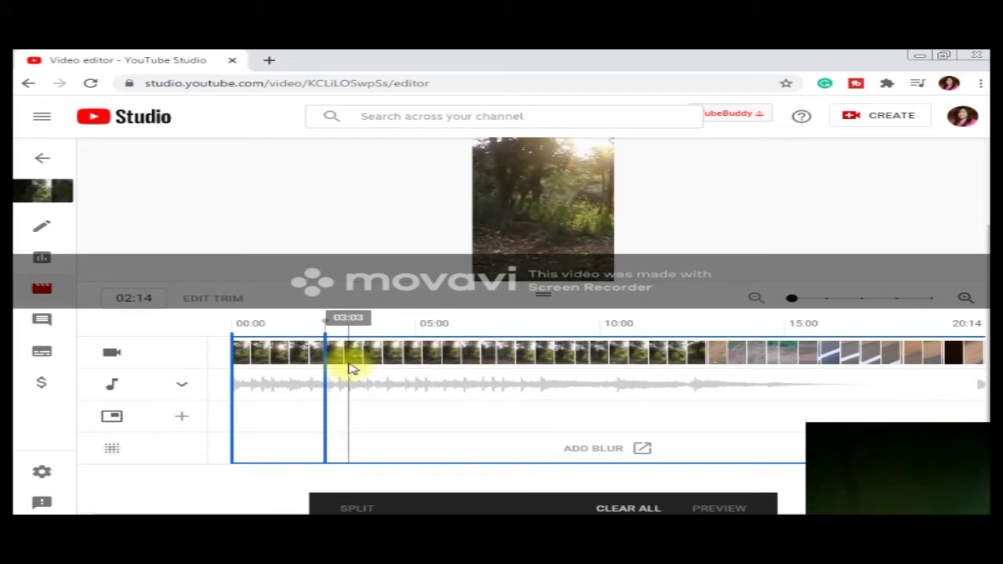
left_click(346, 357)
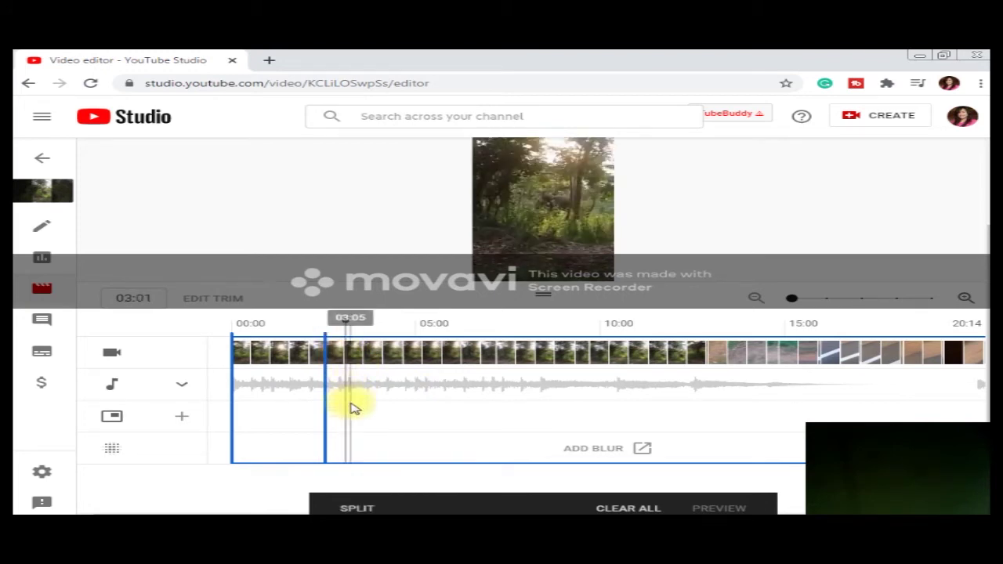
left_click(357, 509)
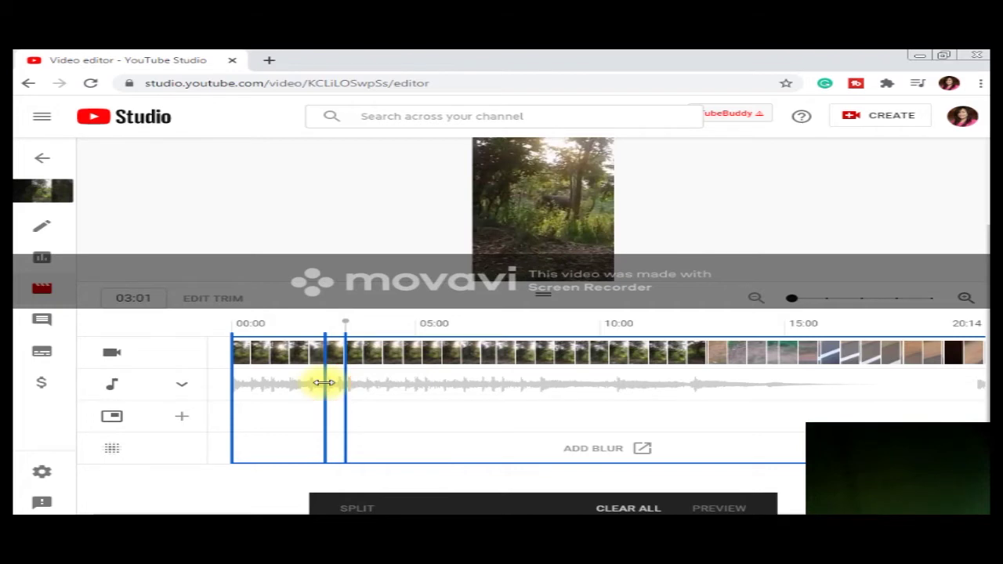
left_click_drag(327, 383, 344, 389)
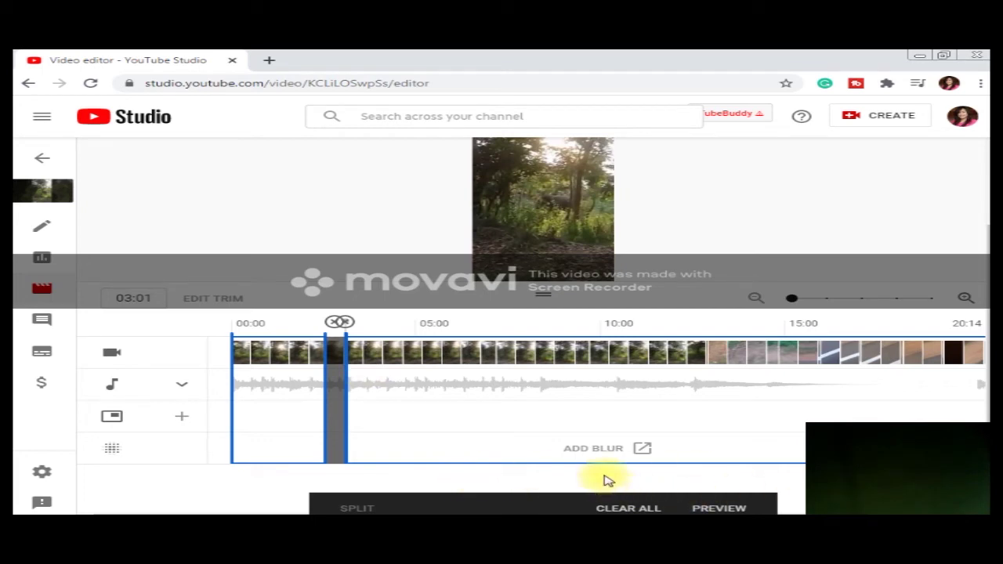
Split the video at 06:07 and about 06:20, and cut out the section between the two splits
left_click(462, 351)
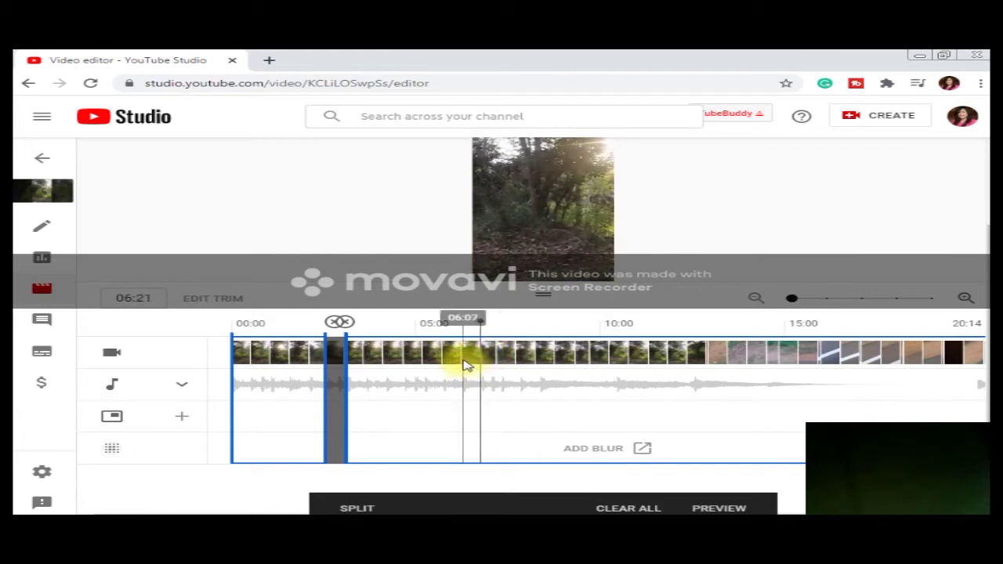
left_click(463, 359)
left_click(350, 508)
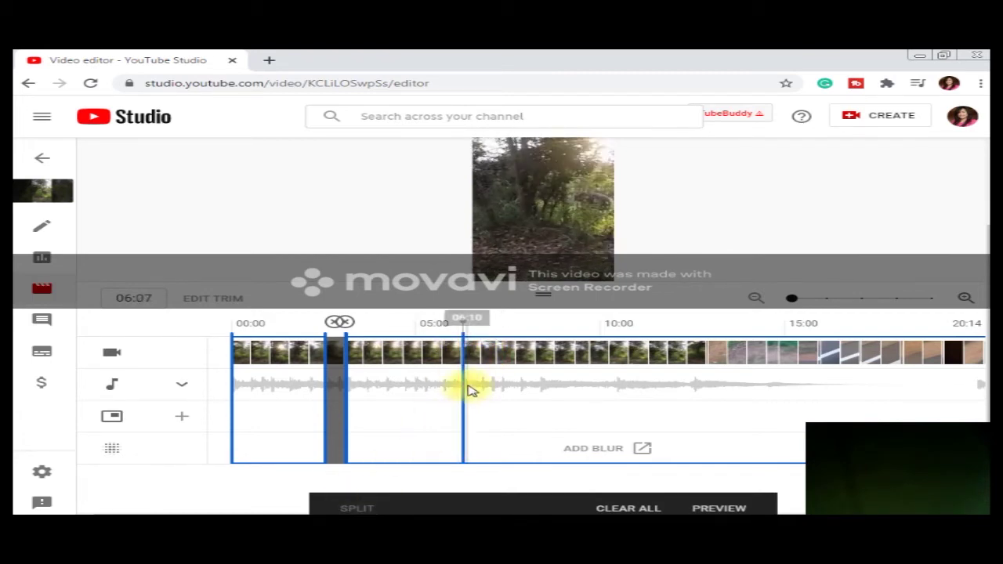
left_click(479, 369)
left_click(356, 508)
left_click_drag(463, 393, 478, 401)
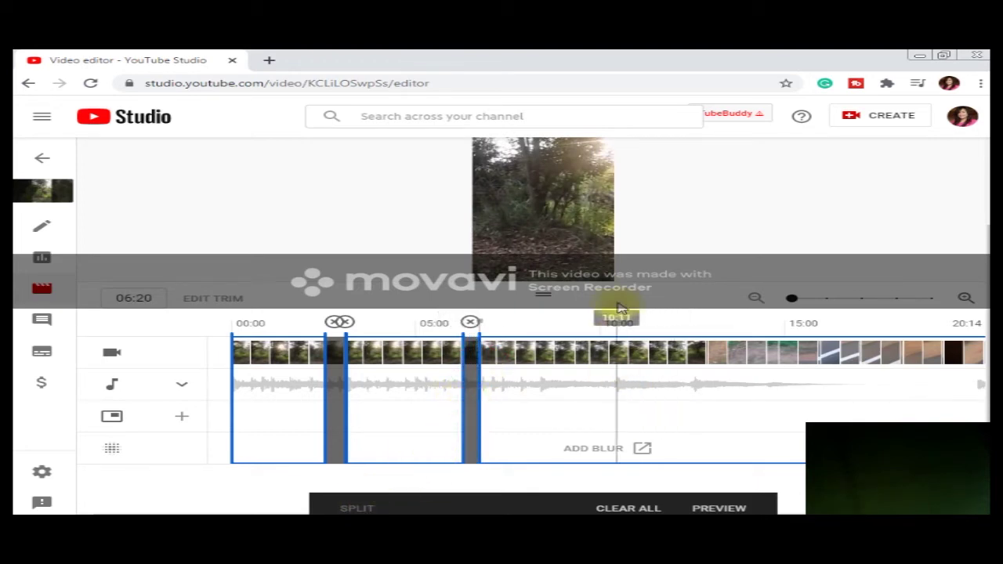
Play the trimmed video, replaying from 02:02 and 01:17, to check how playback skips the cut sections
mouse_move(559, 235)
left_click(351, 268)
scroll(349, 263, "up", 1)
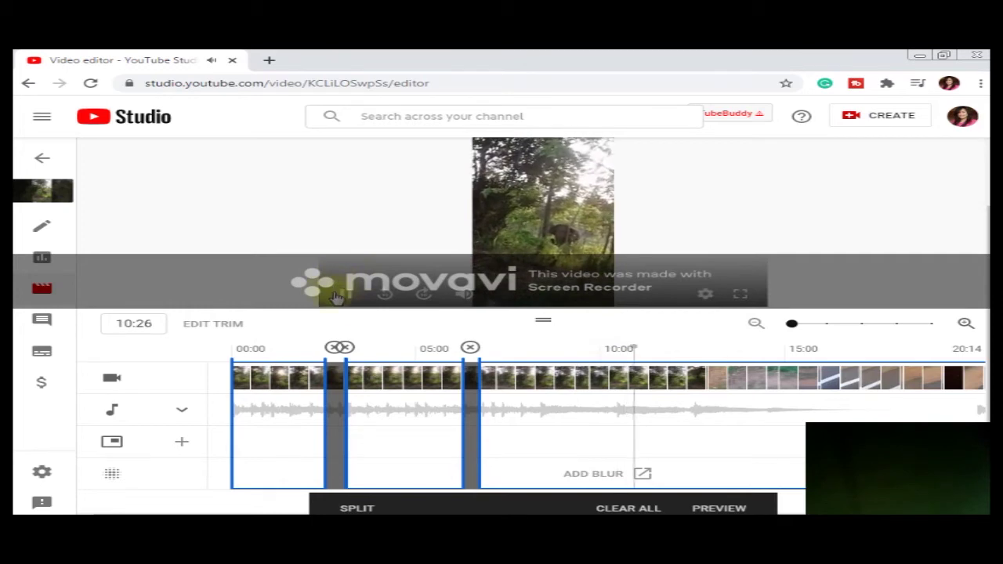
left_click_drag(649, 347, 309, 349)
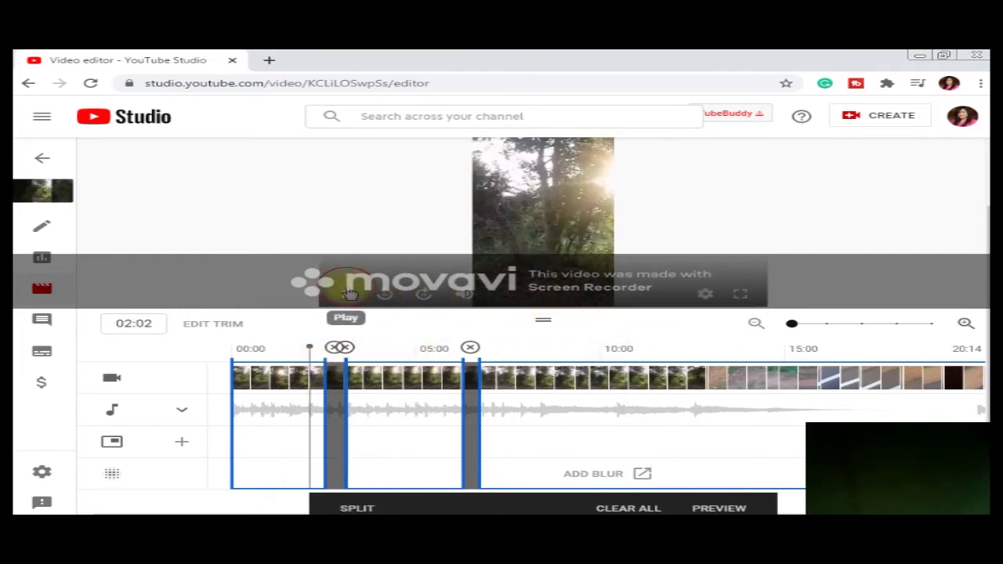
left_click(351, 293)
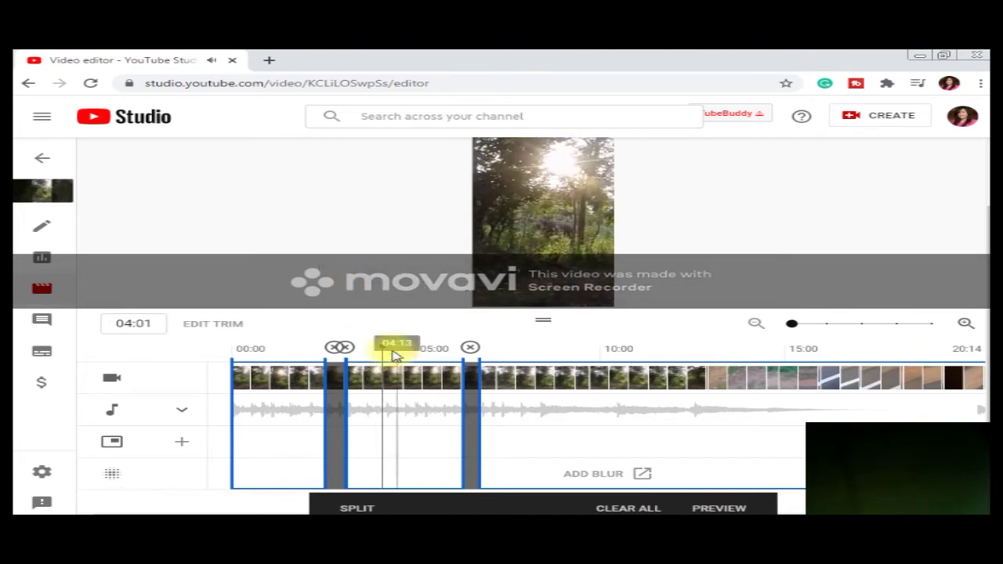
left_click_drag(382, 347, 292, 363)
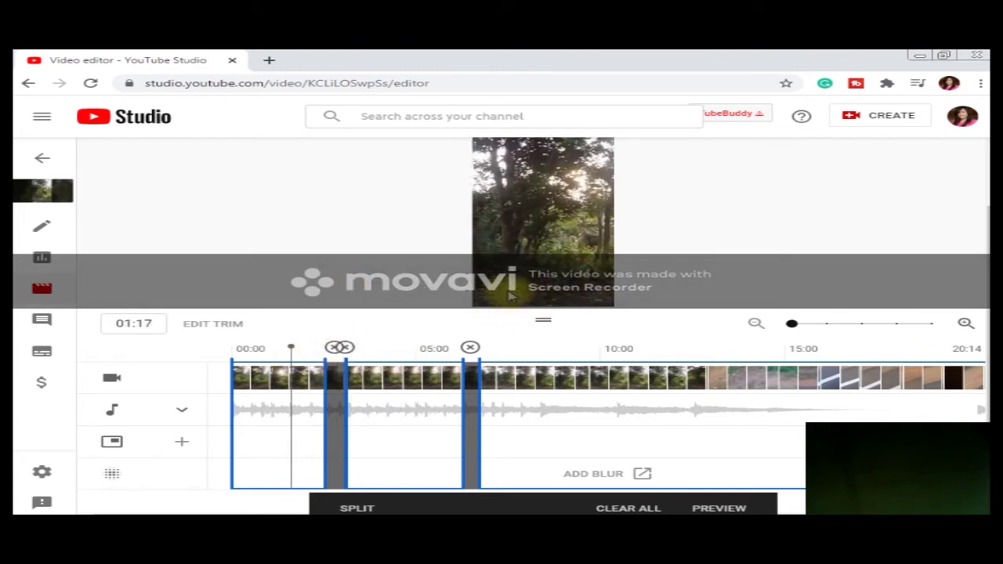
left_click(351, 295)
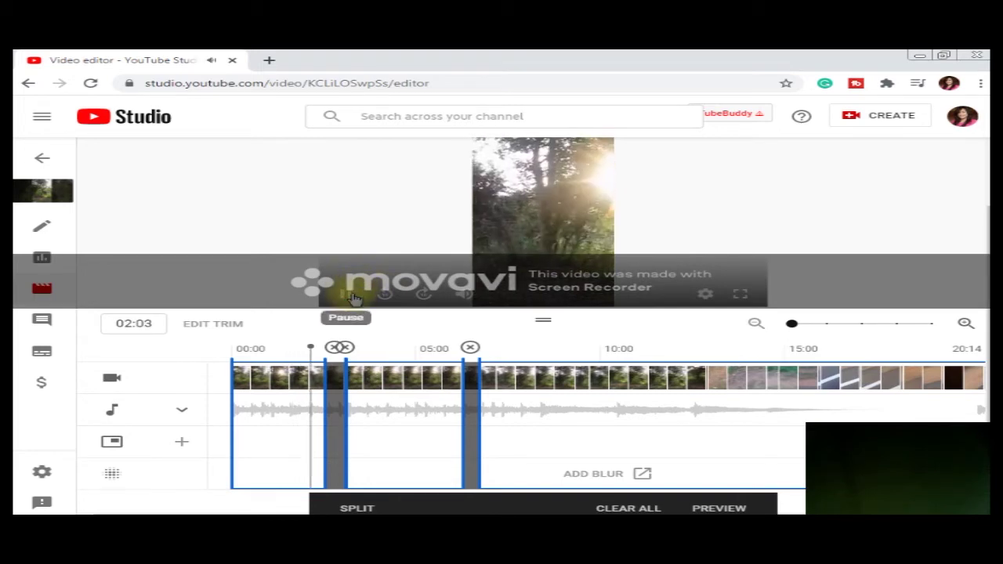
left_click(351, 297)
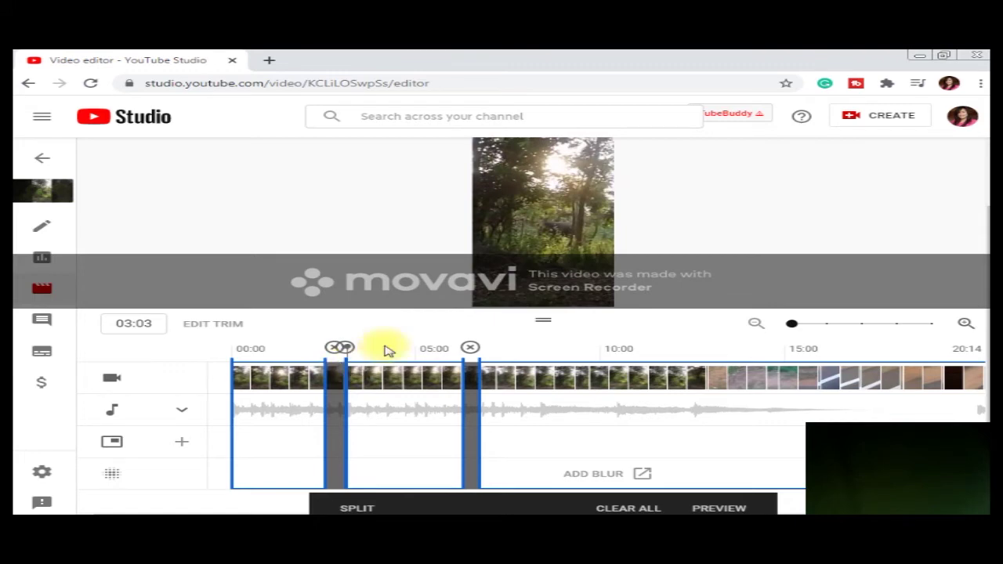
Trim away the beginning of the video up to about the 02:14 split and play back the result
left_click_drag(229, 361, 320, 377)
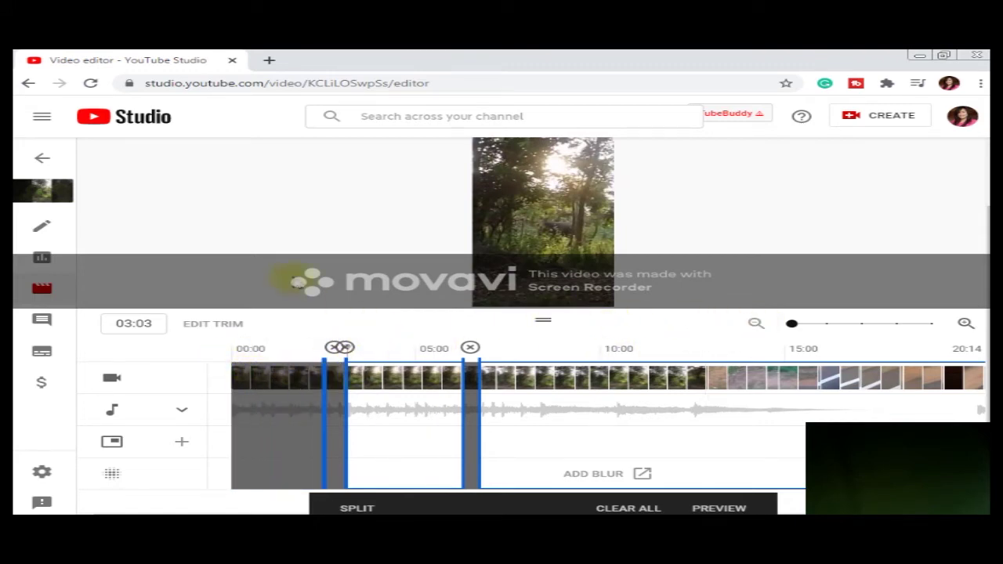
left_click(347, 309)
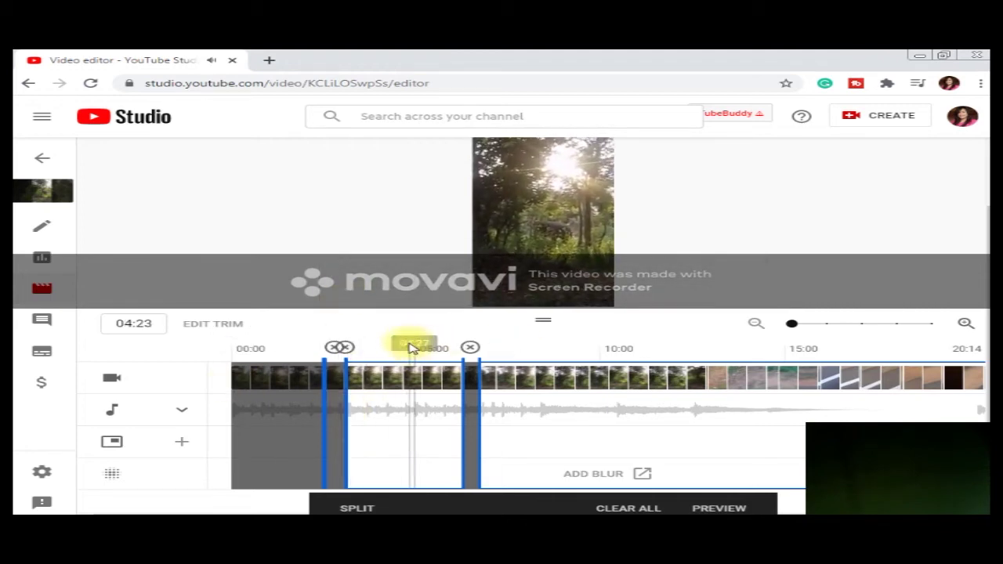
left_click(333, 301)
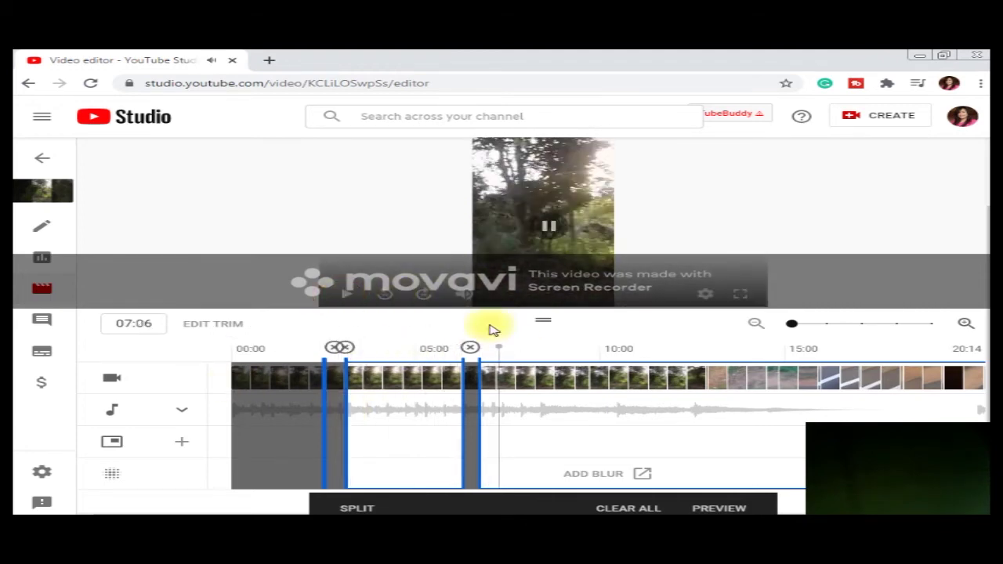
Move the playhead back to 00:00 and play the video to check how playback handles the trimmed beginning
left_click_drag(506, 348, 487, 348)
left_click(233, 352)
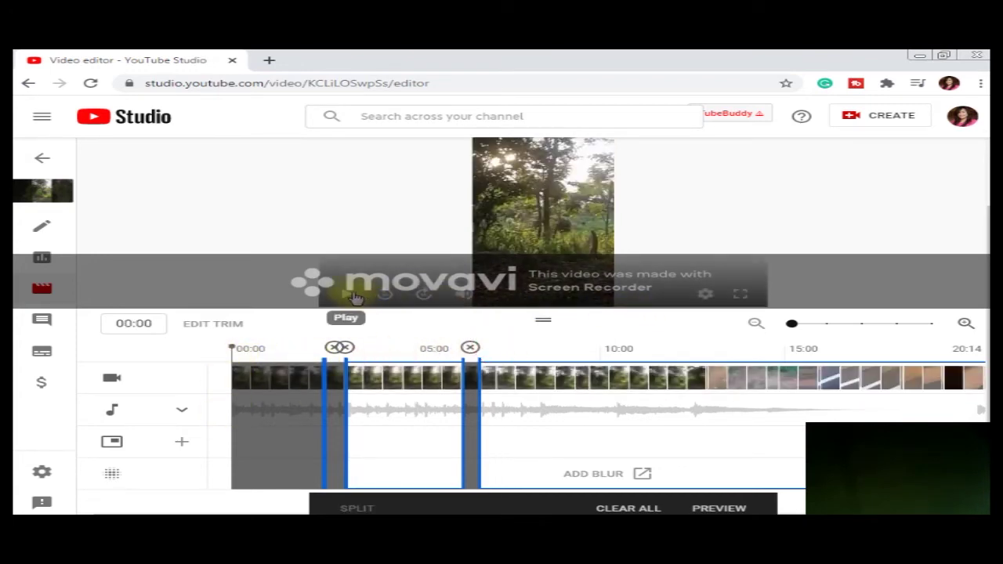
left_click(353, 300)
Extend the trim at the video's beginning to just before 16:00 and play back the remaining part
left_click_drag(325, 367, 815, 388)
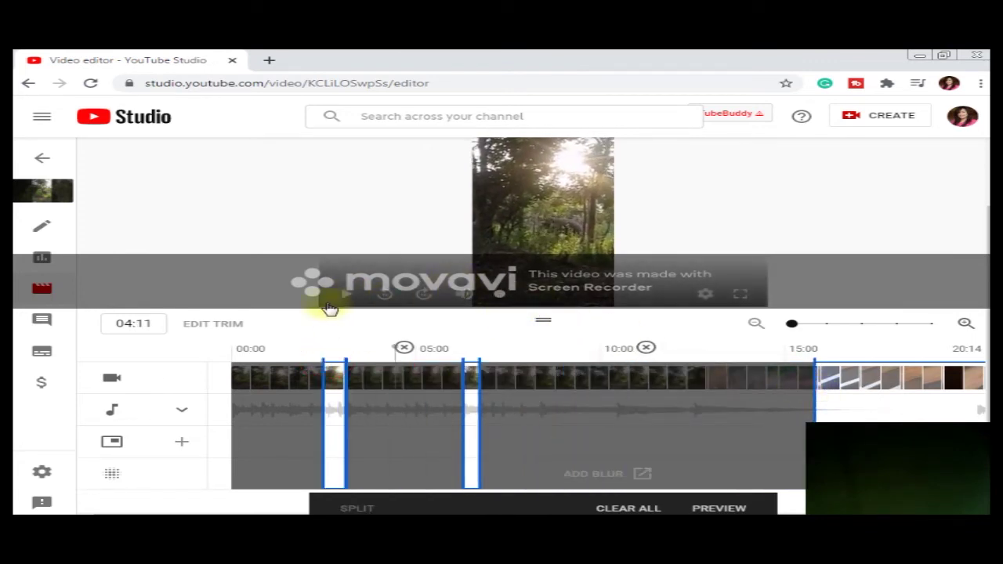
left_click(355, 300)
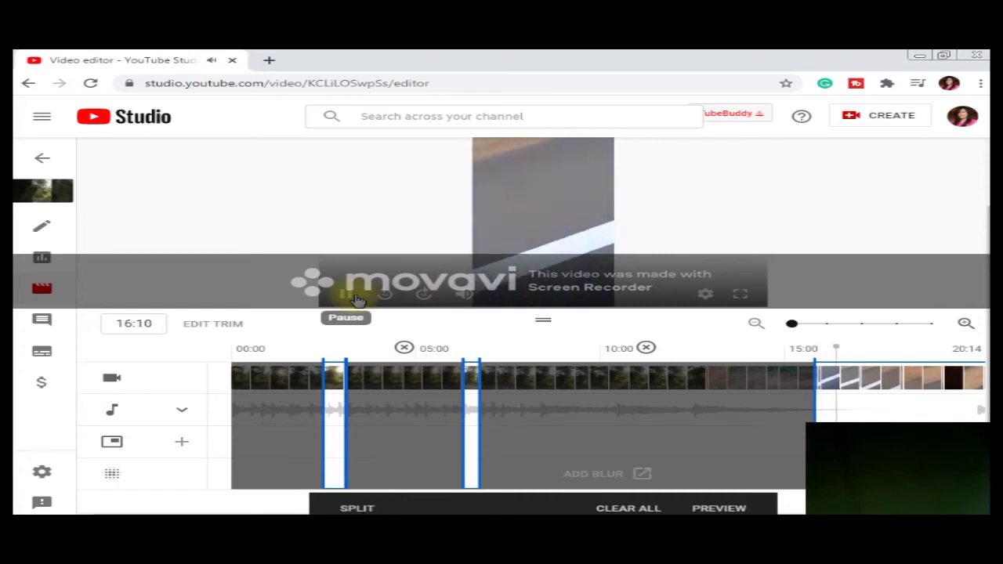
left_click(355, 301)
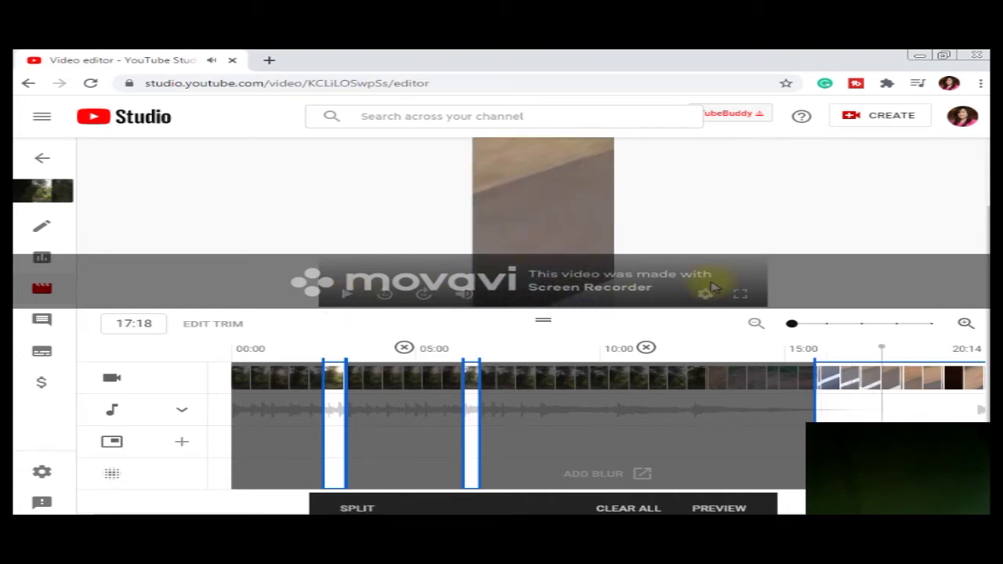
Clear all trims and splits from the video and play it briefly from the beginning
scroll(654, 470, "down", 1)
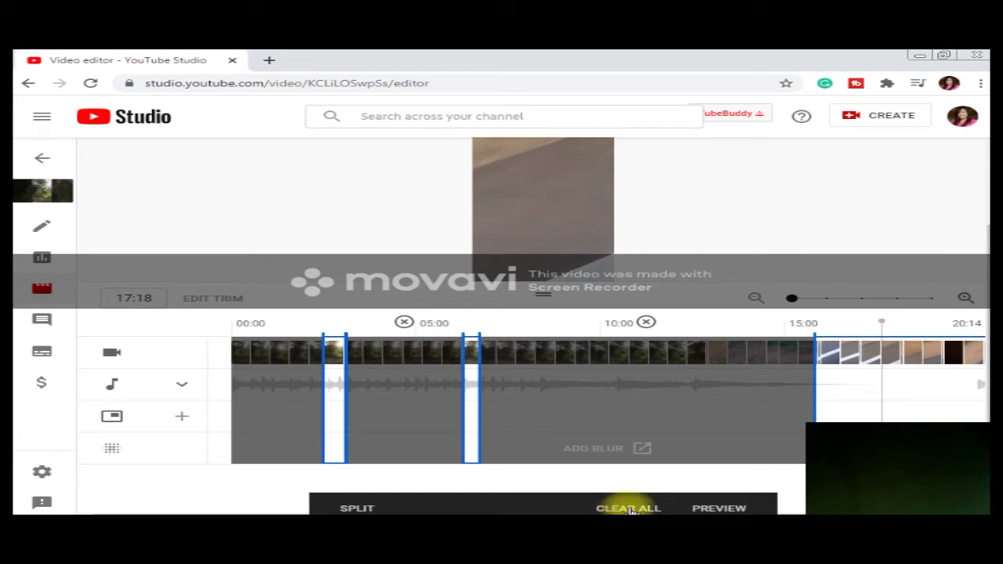
left_click(629, 509)
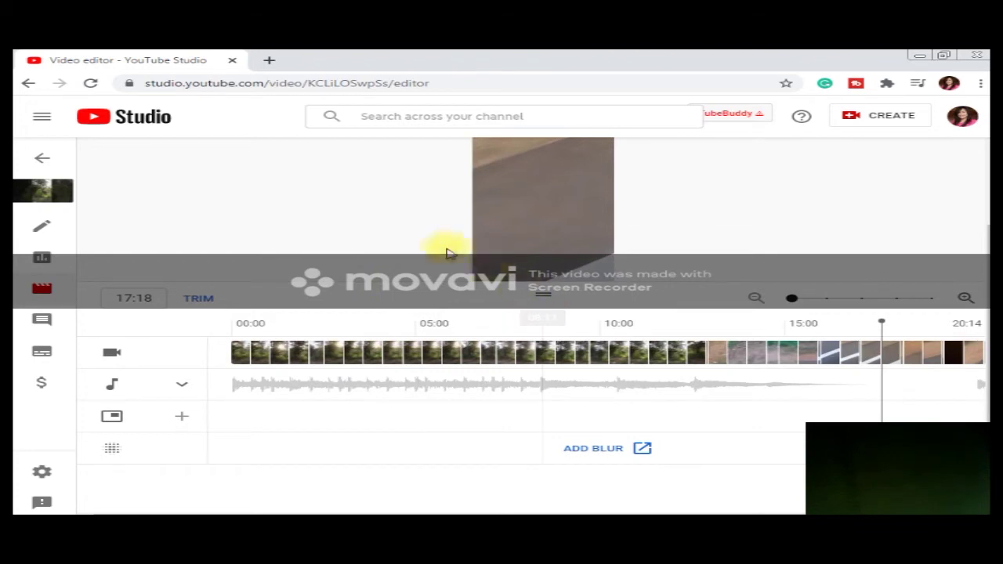
left_click(346, 269)
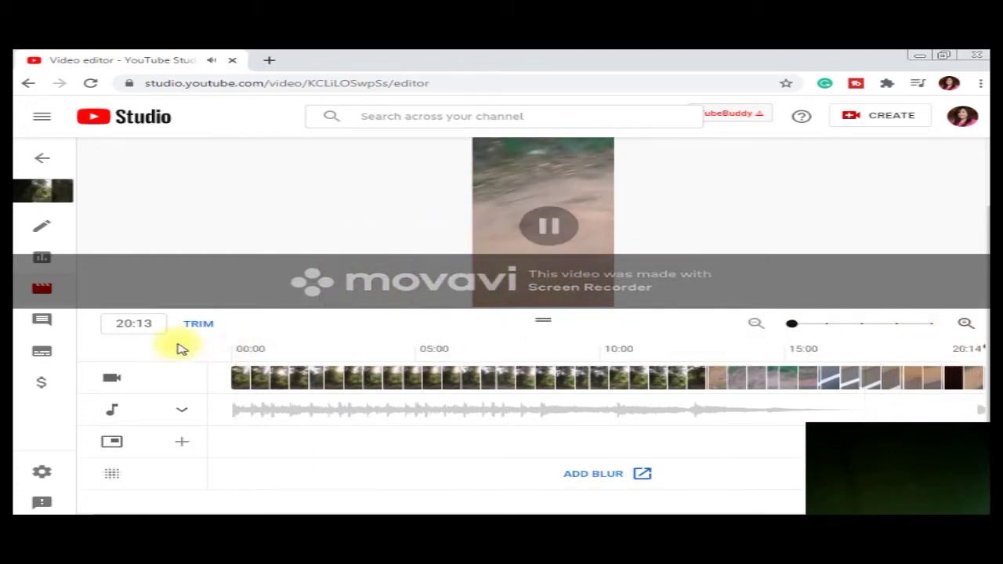
left_click(347, 296)
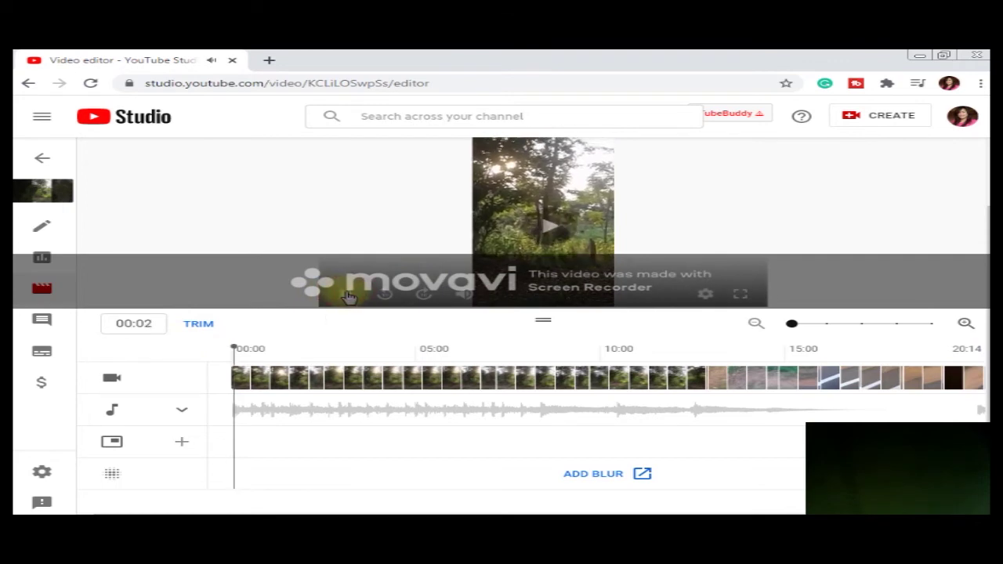
left_click(349, 298)
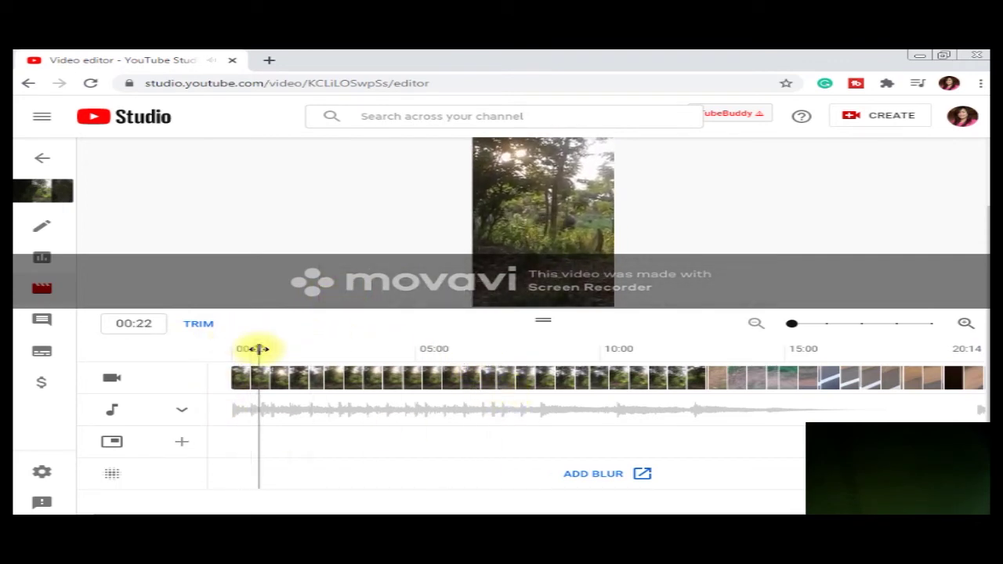
Expand the audio track and open the page for adding audio to the video
left_click(181, 412)
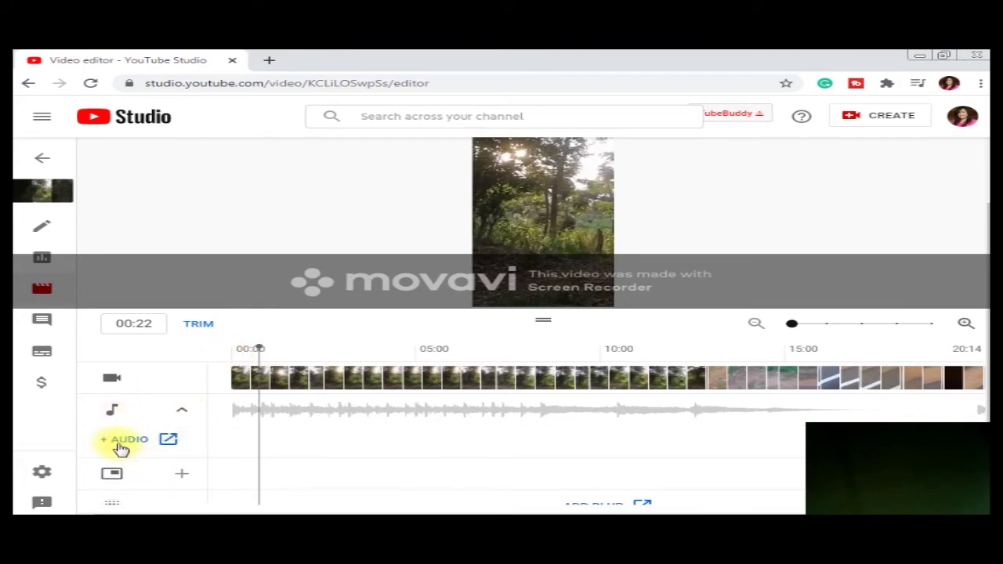
left_click(170, 441)
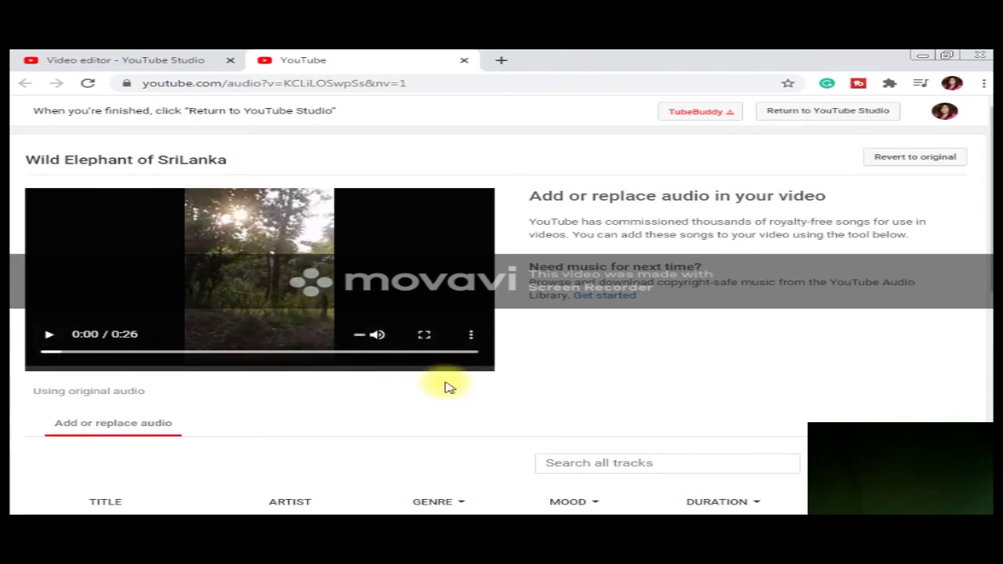
Look through the add or replace audio page, examining its instructions and the track list with titles, artists, genres, moods and durations
scroll(180, 317, "down", 2)
scroll(280, 253, "up", 1)
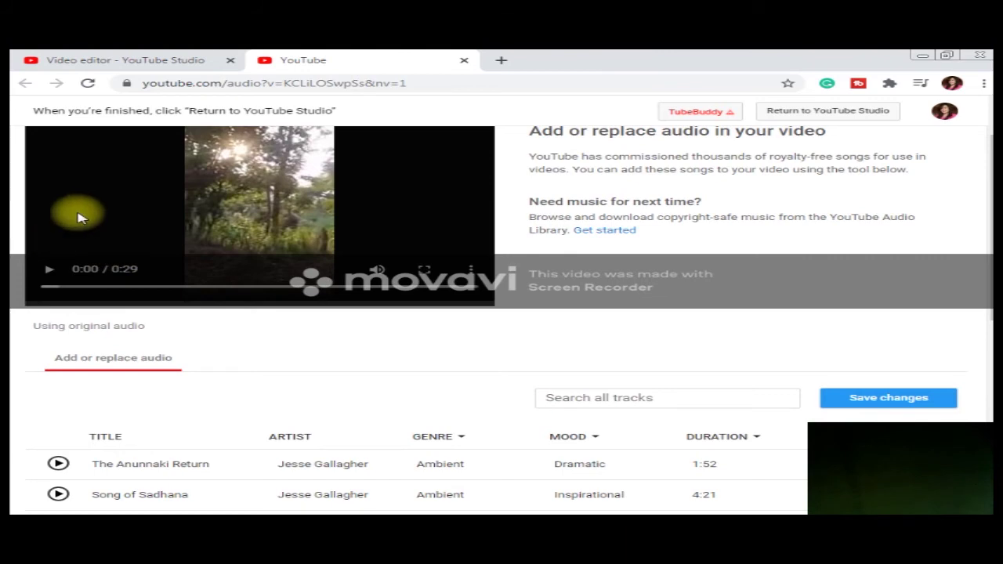
scroll(613, 249, "down", 1)
scroll(612, 249, "down", 2)
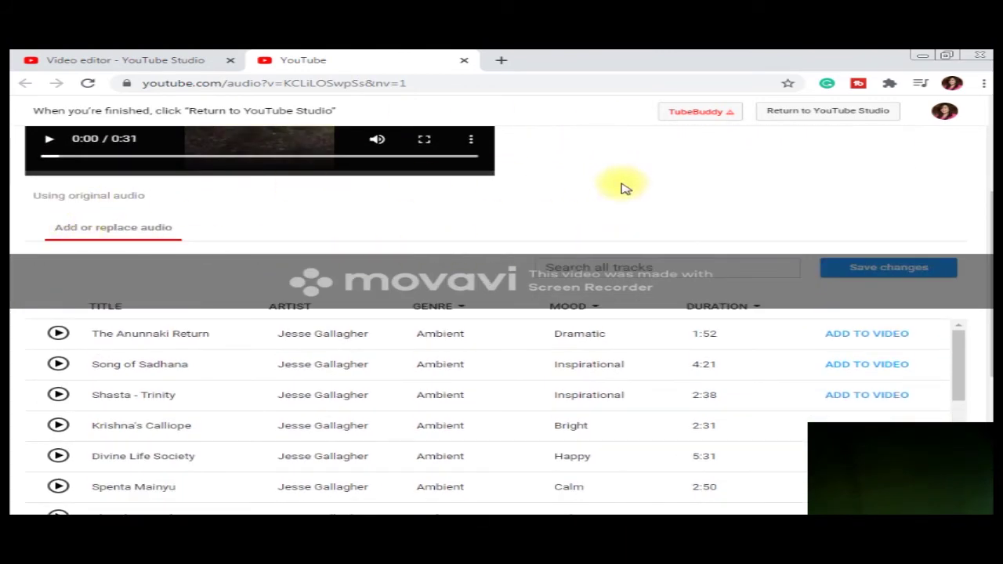
scroll(619, 188, "down", 1)
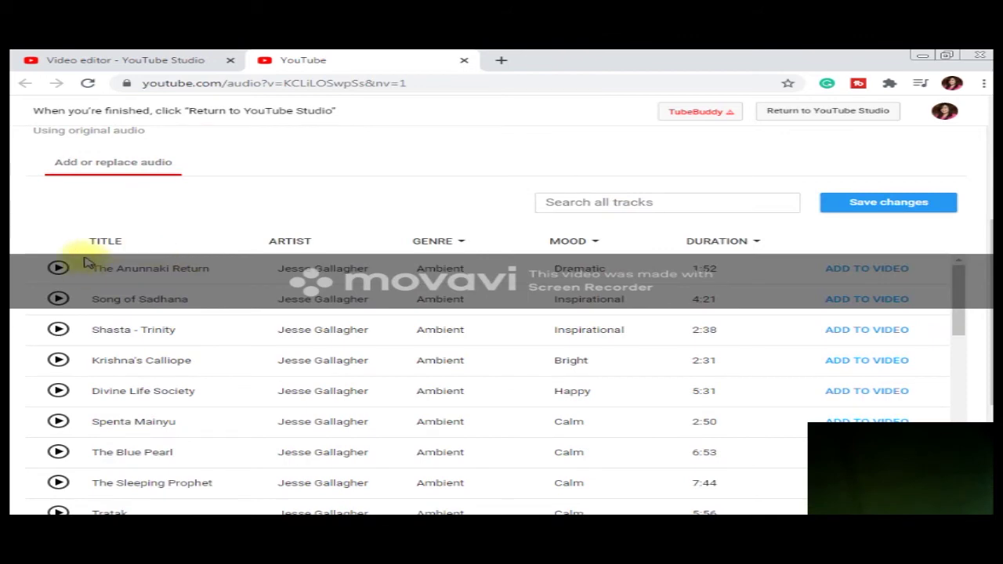
scroll(493, 265, "down", 3)
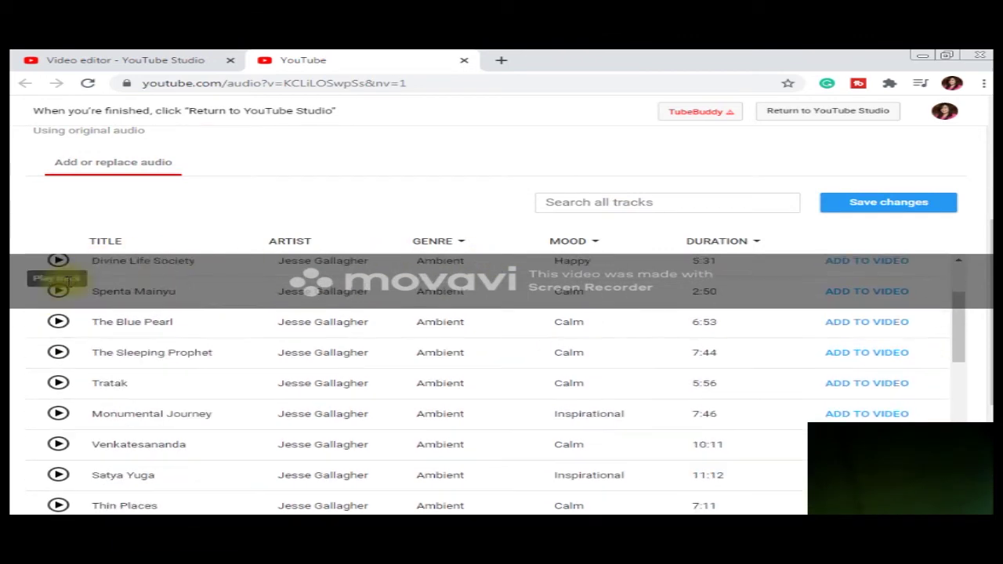
scroll(376, 411, "down", 1)
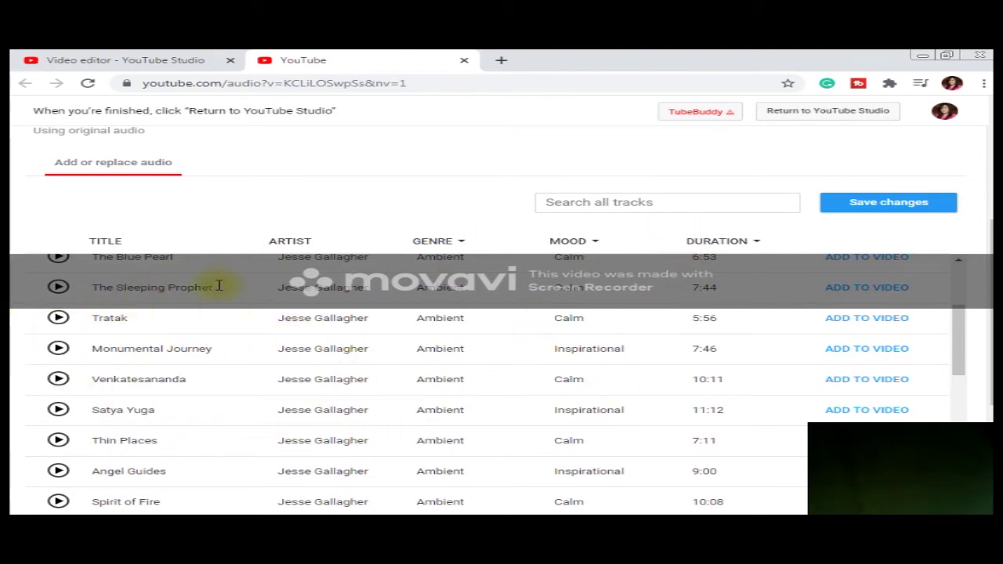
scroll(497, 345, "down", 3)
scroll(493, 349, "down", 6)
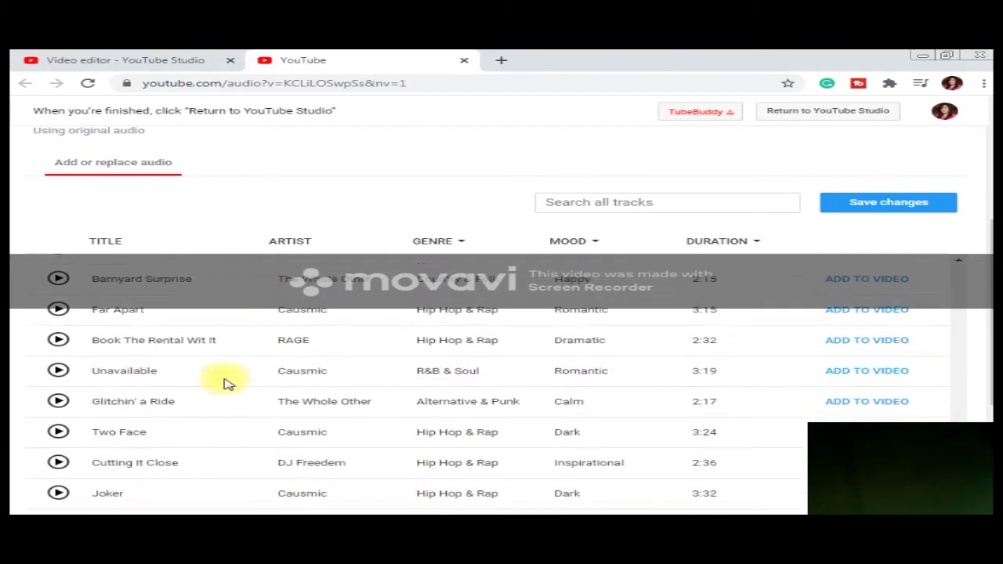
left_click_drag(957, 392, 984, 231)
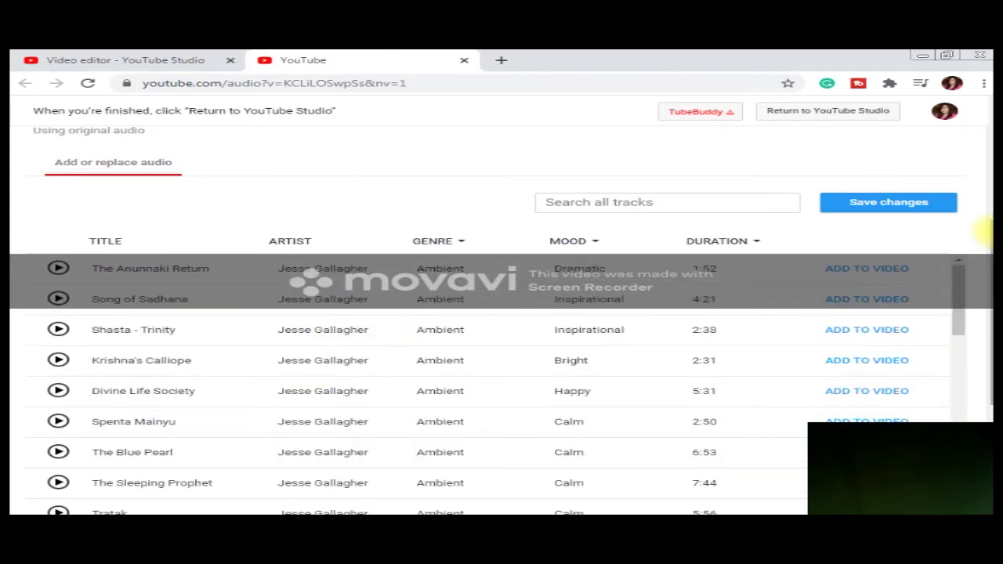
left_click_drag(984, 231, 983, 161)
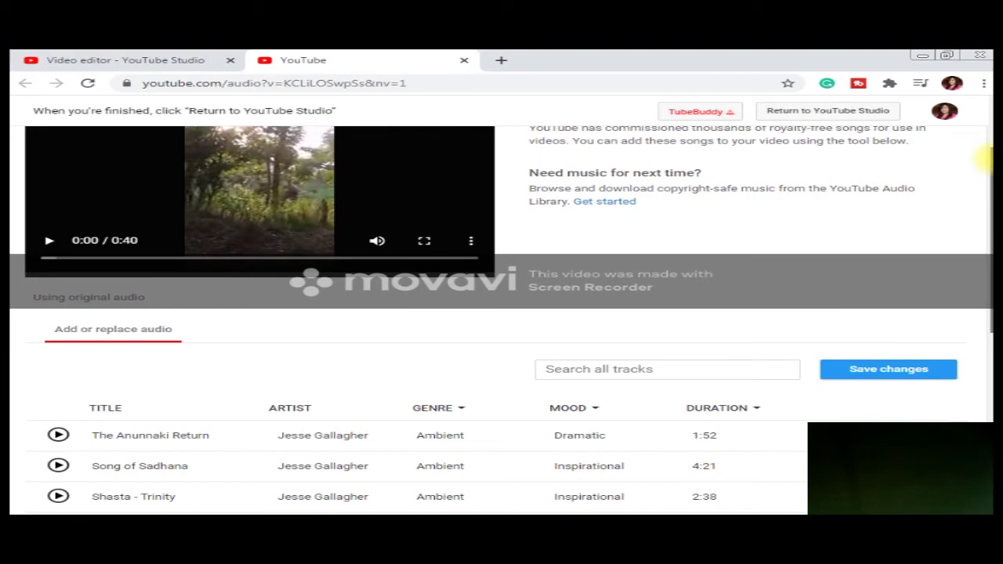
left_click_drag(984, 161, 984, 156)
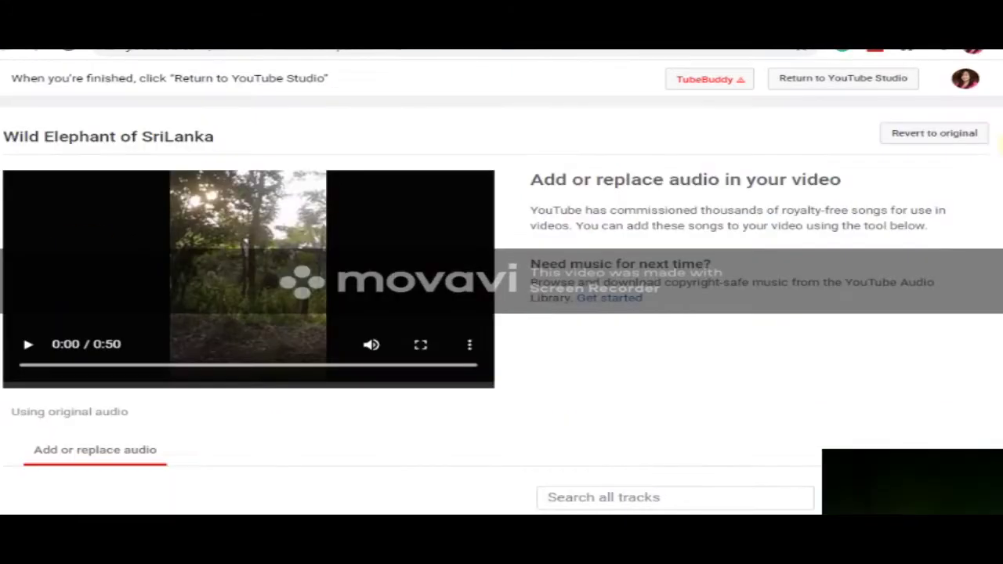
scroll(502, 314, "down", 3)
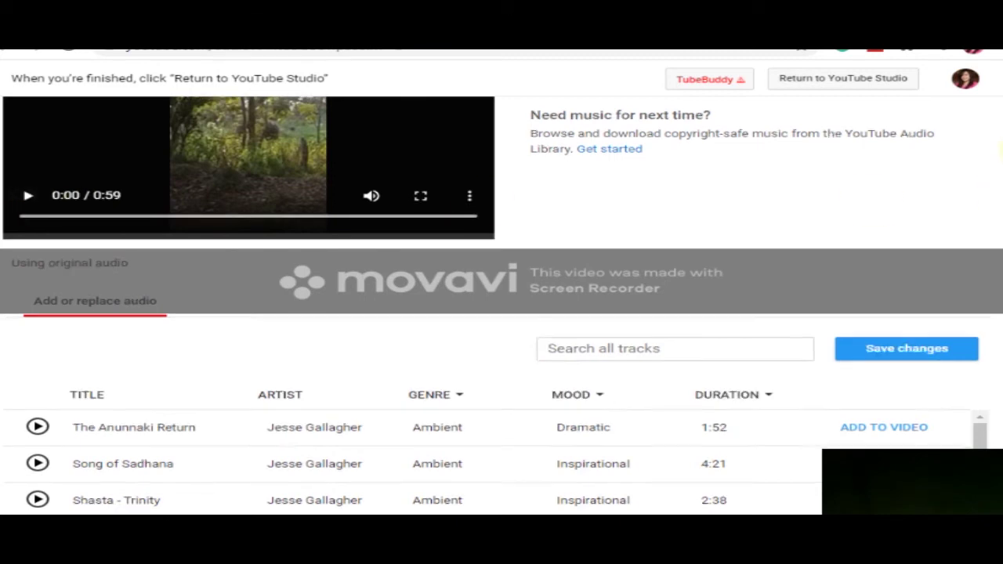
scroll(502, 314, "down", 3)
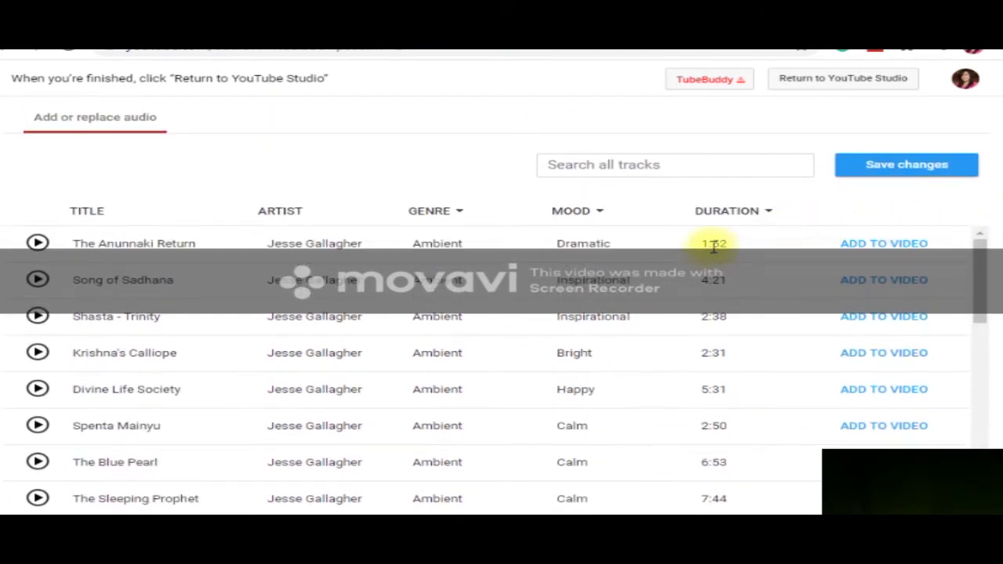